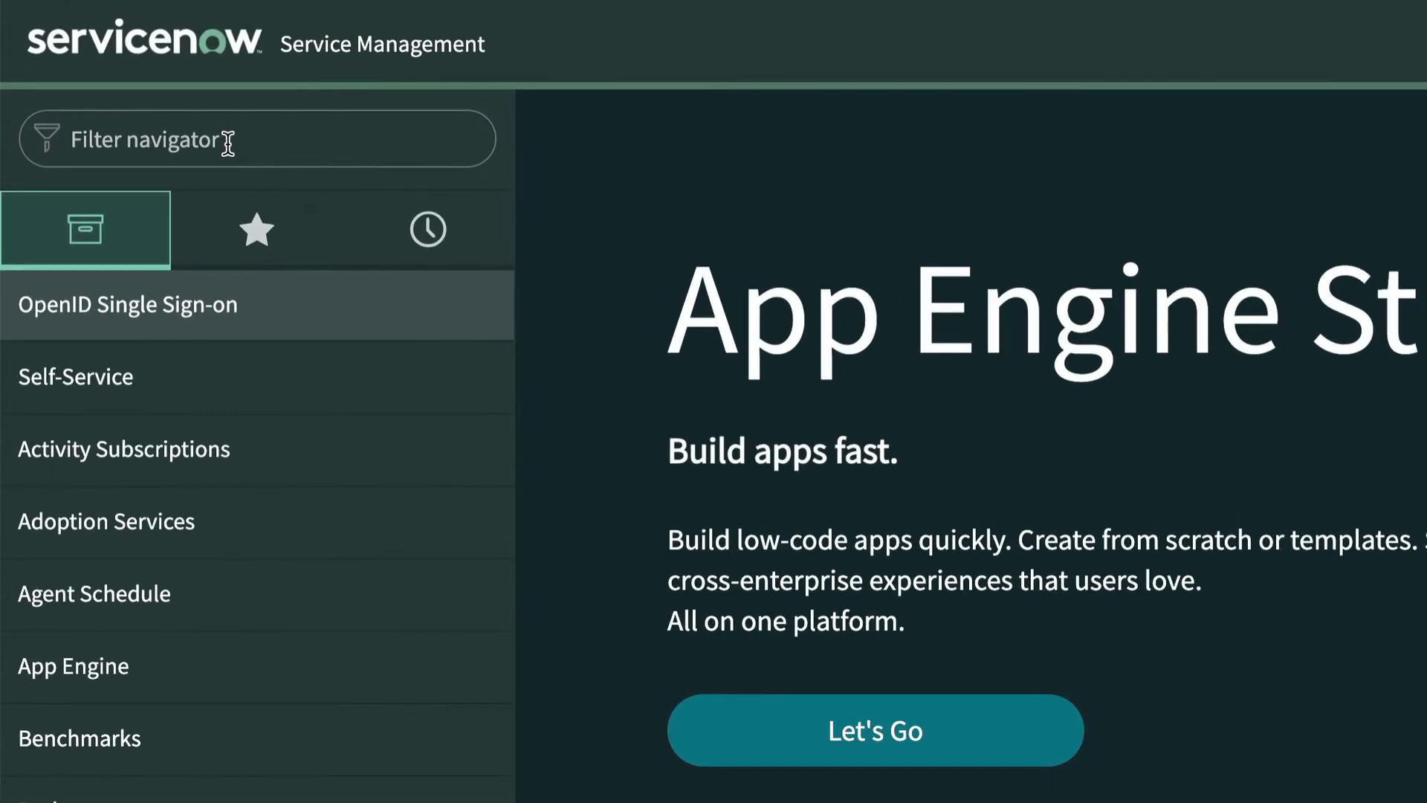
Step: Go to the Data Sources list and start a new data source record
click(110, 68)
text(data sources)
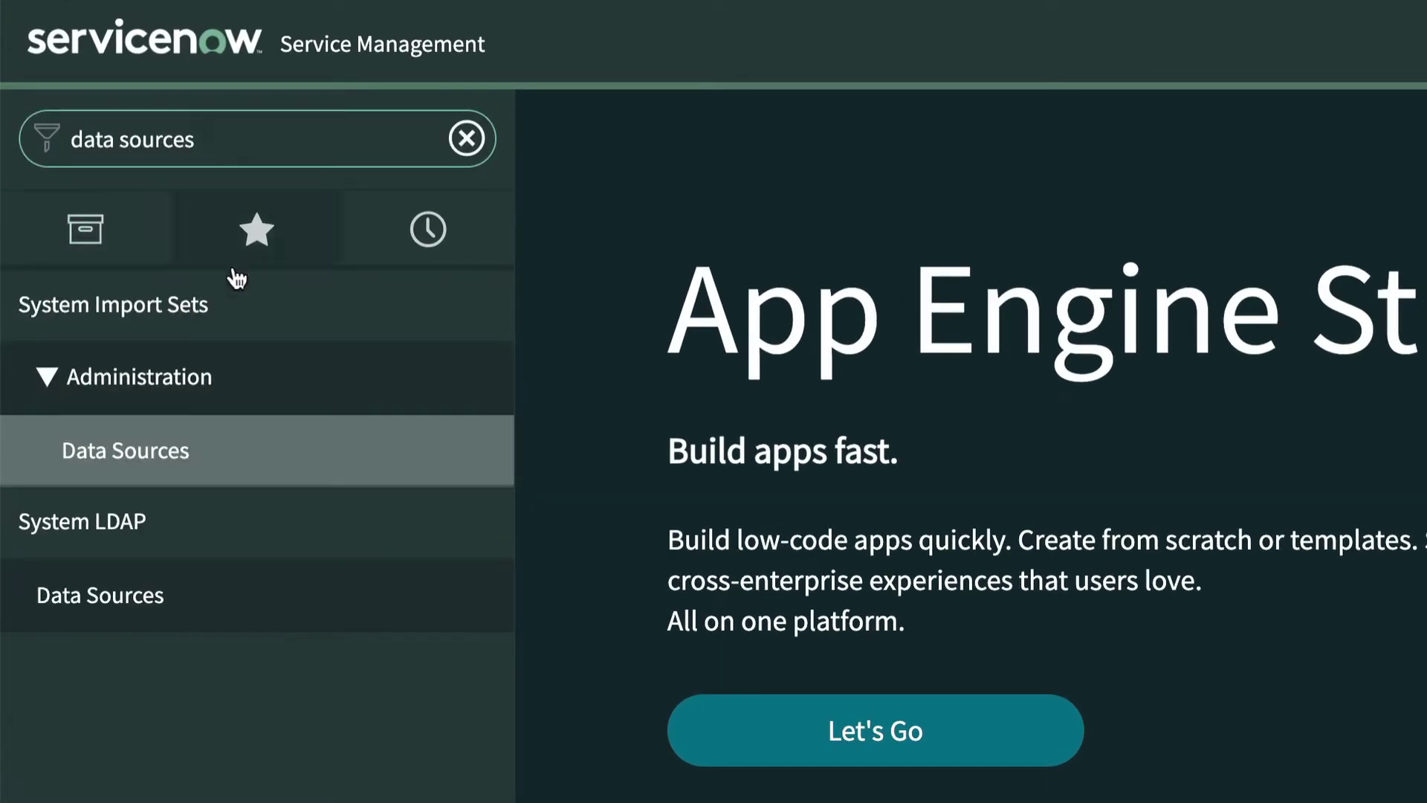
click(159, 452)
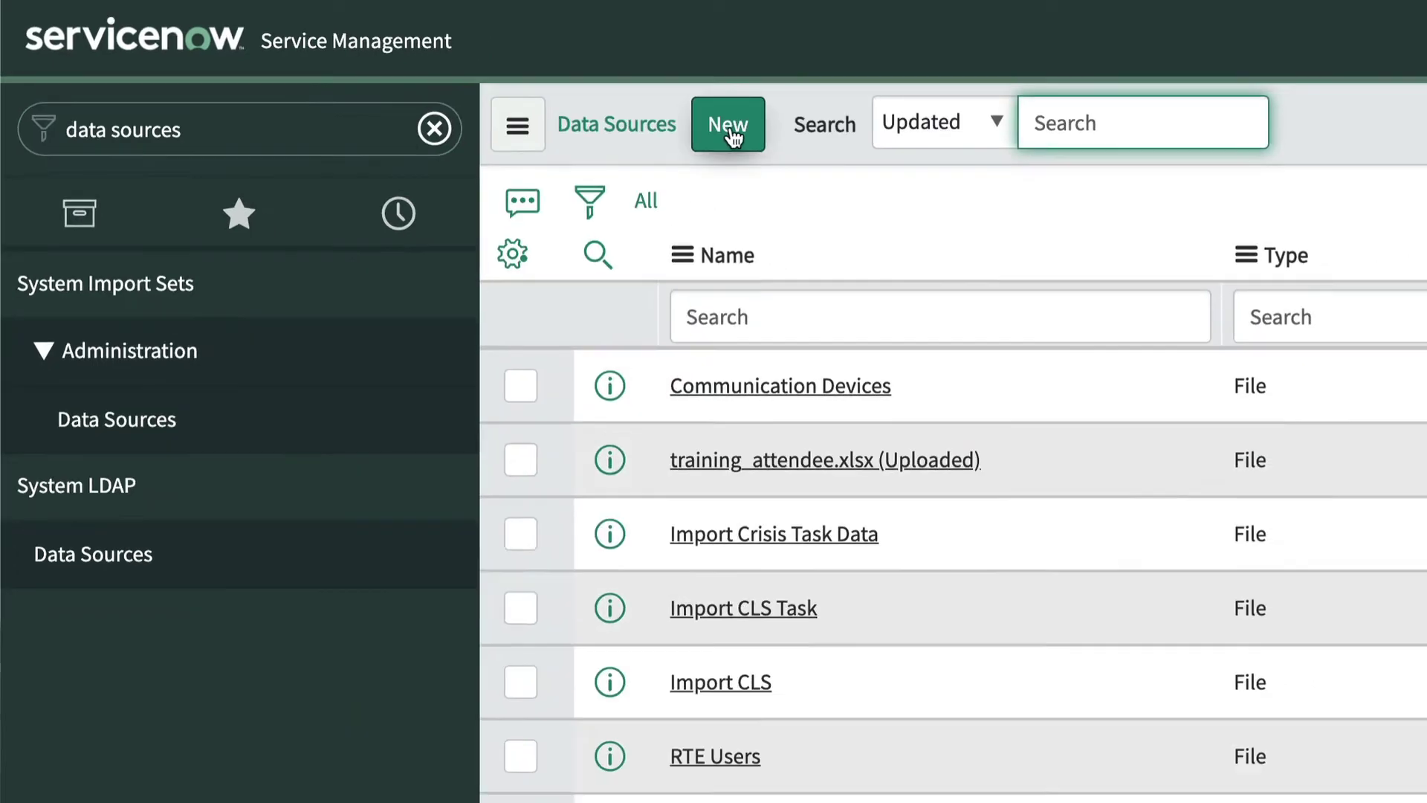
click(782, 133)
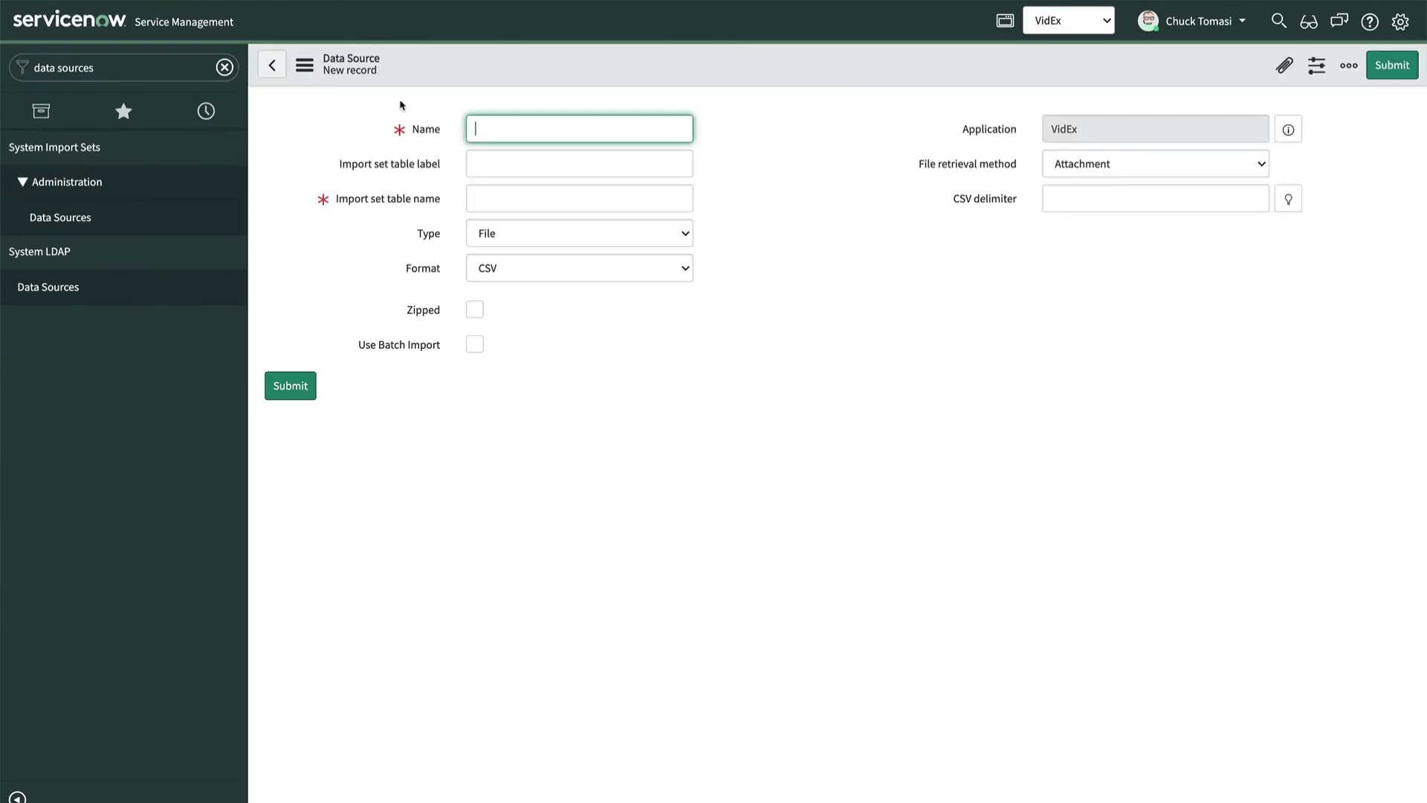
Step: Name and label it 'LCHH Data Source Test' with type Data Stream (IntegrationHub)
text(LCHH Data Source Test)
key(ctrl+a)
key(ctrl+c)
key(Tab)
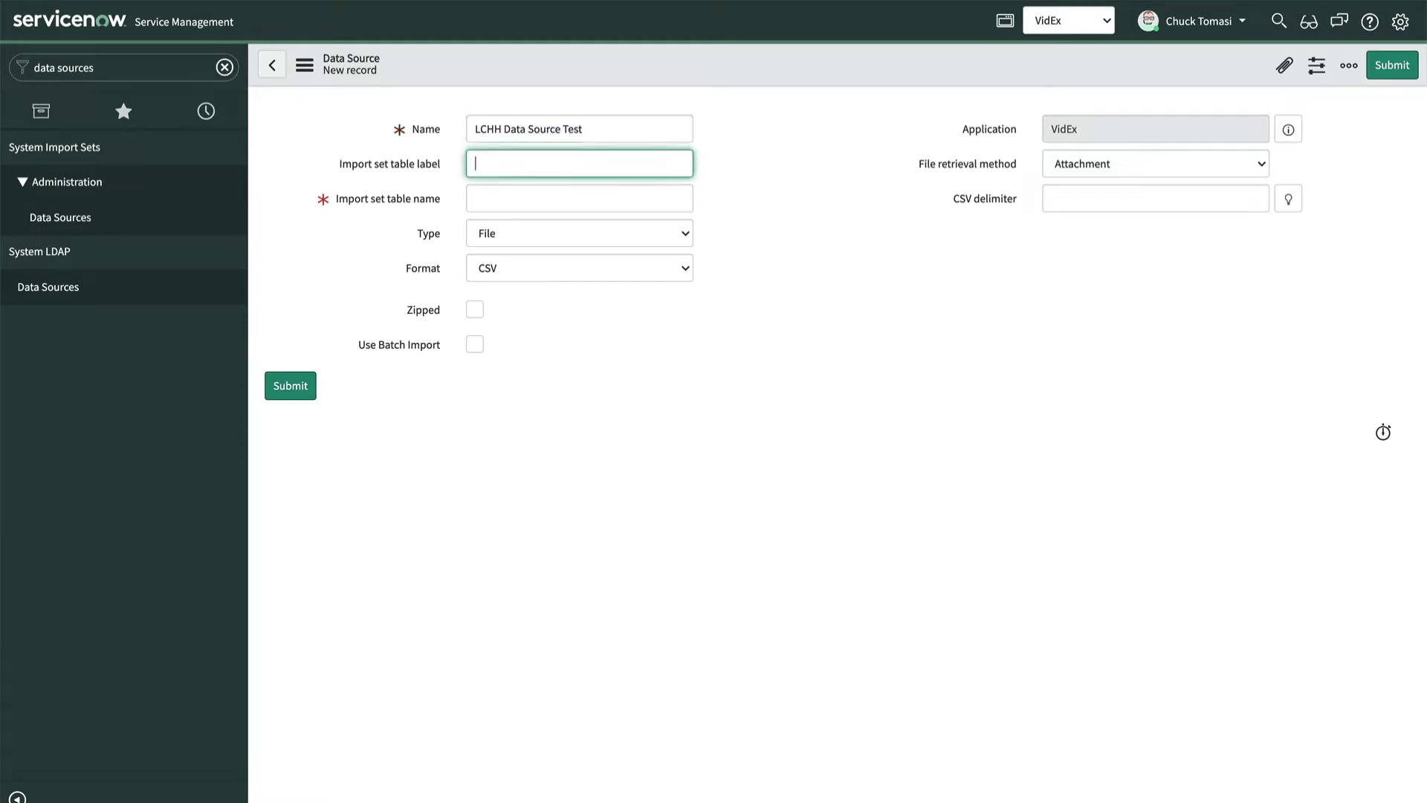
key(ctrl+v)
key(Tab)
click(532, 230)
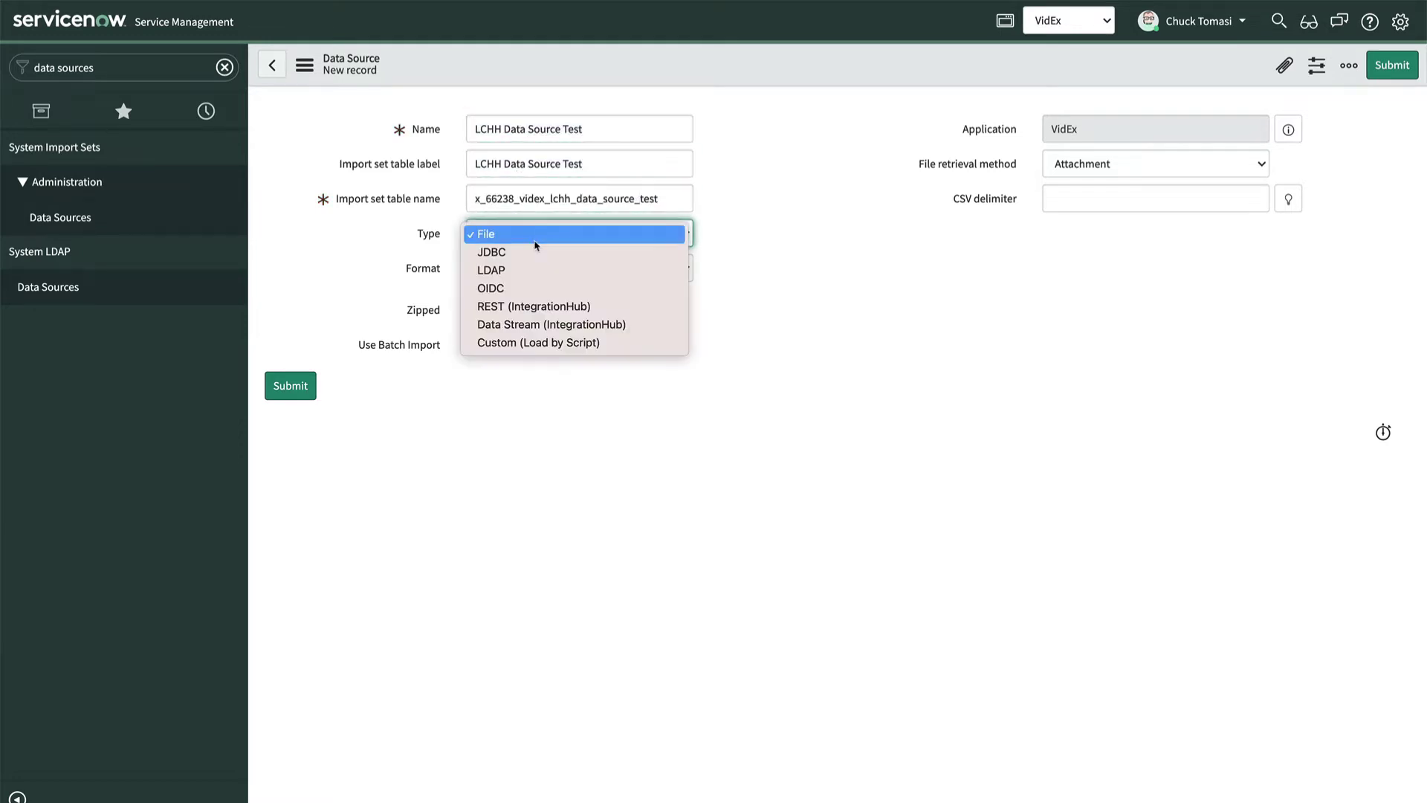
click(551, 324)
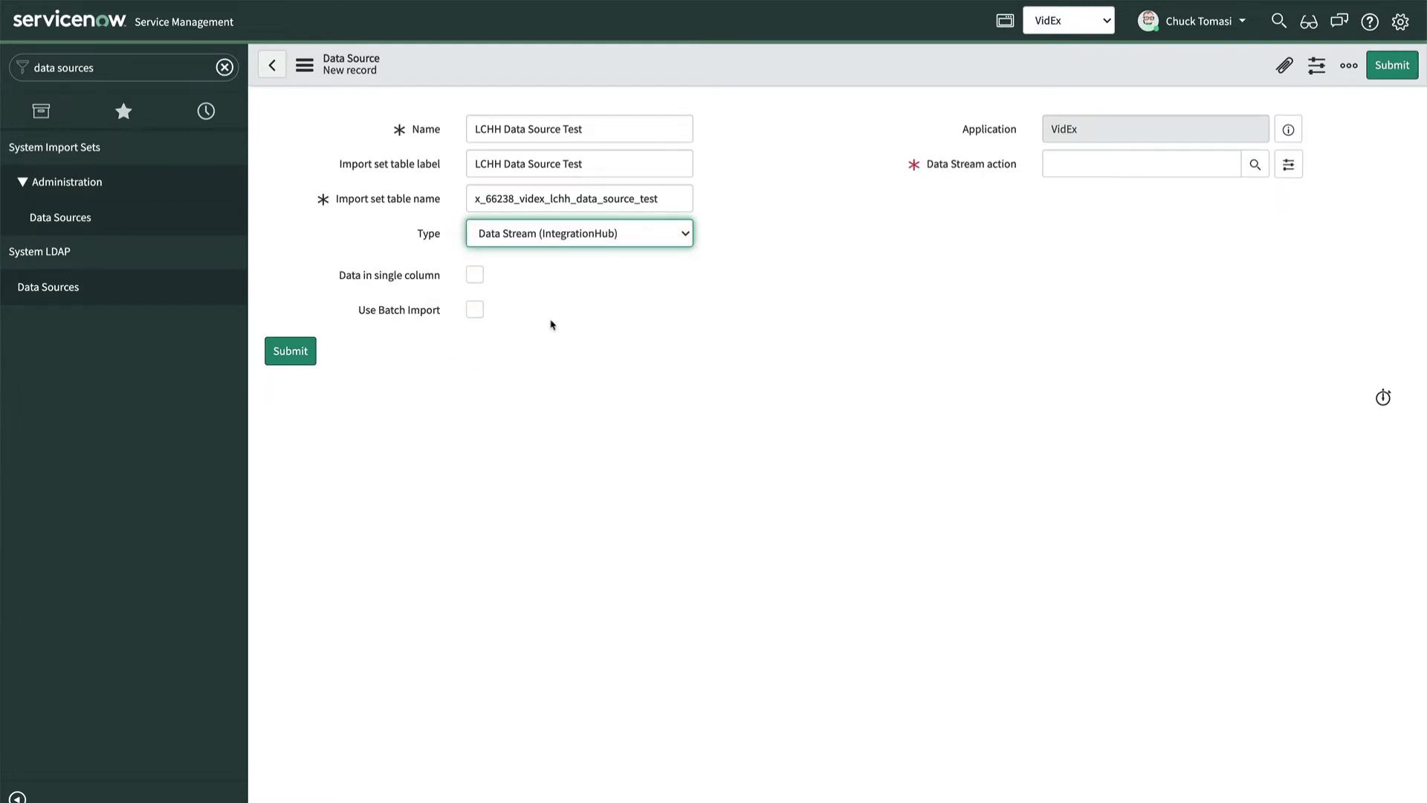
click(1064, 161)
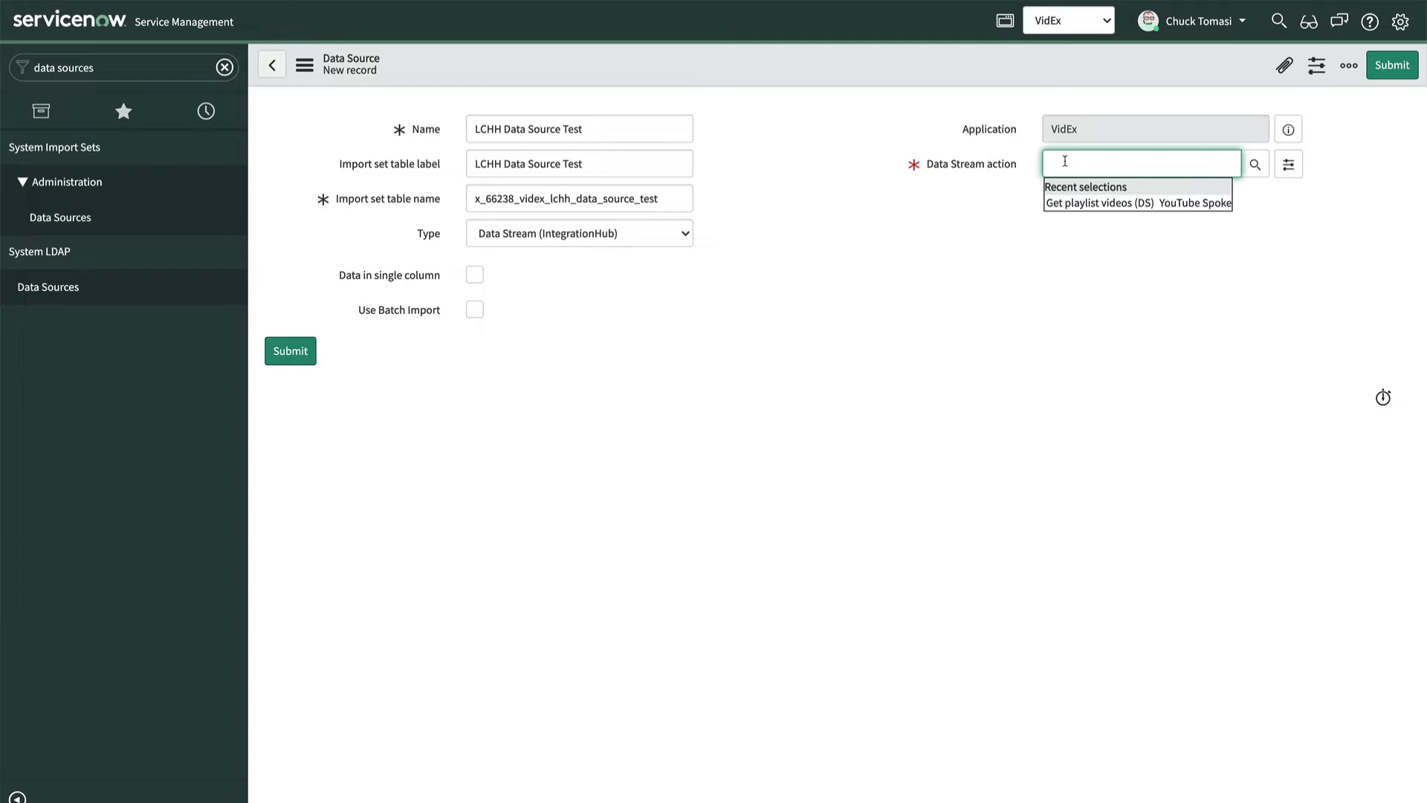
Step: Choose the Get playlist videos (DS) action and paste in the YouTube playlist ID
click(1079, 203)
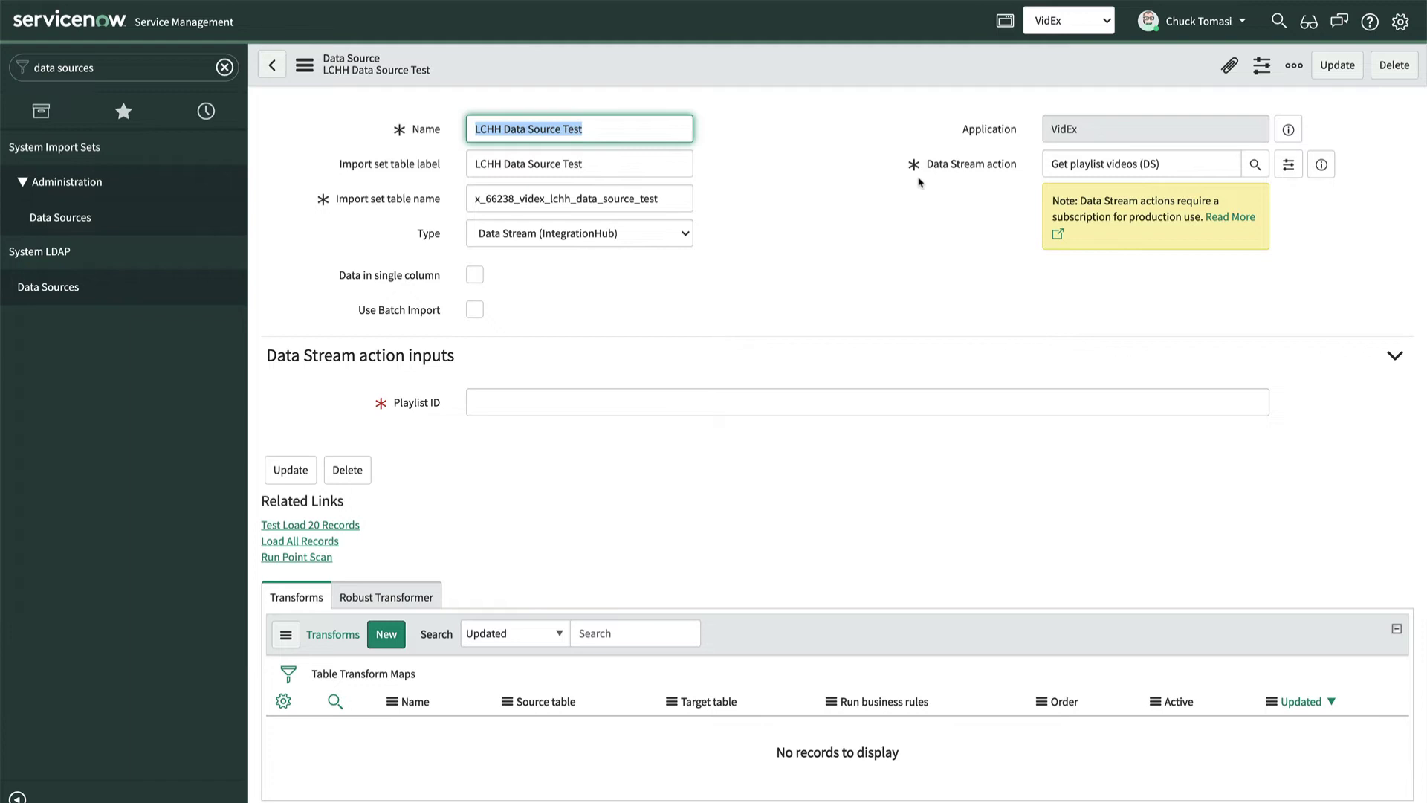
click(496, 401)
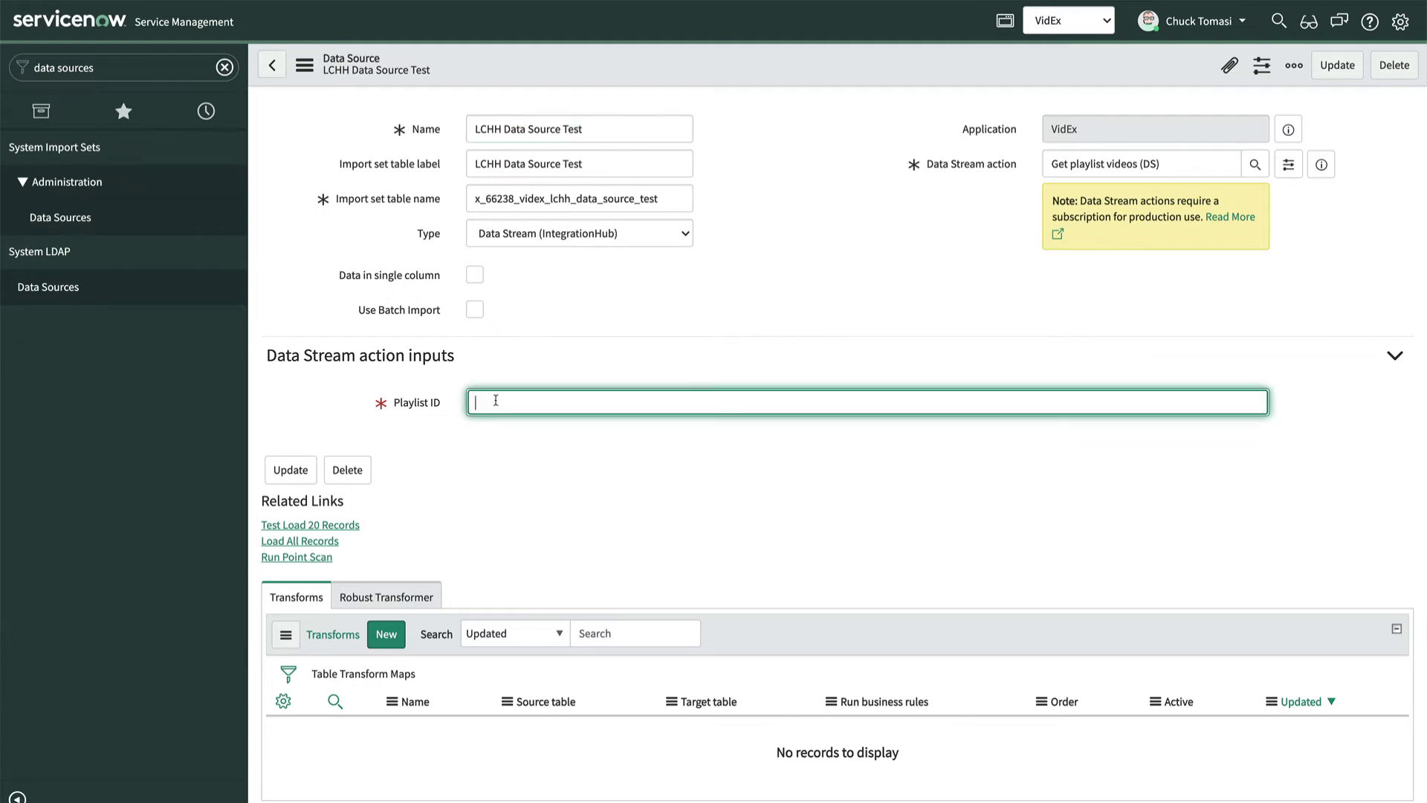
key(ctrl+v)
Step: Save the data source and test-load 20 records from the playlist
click(304, 65)
click(327, 80)
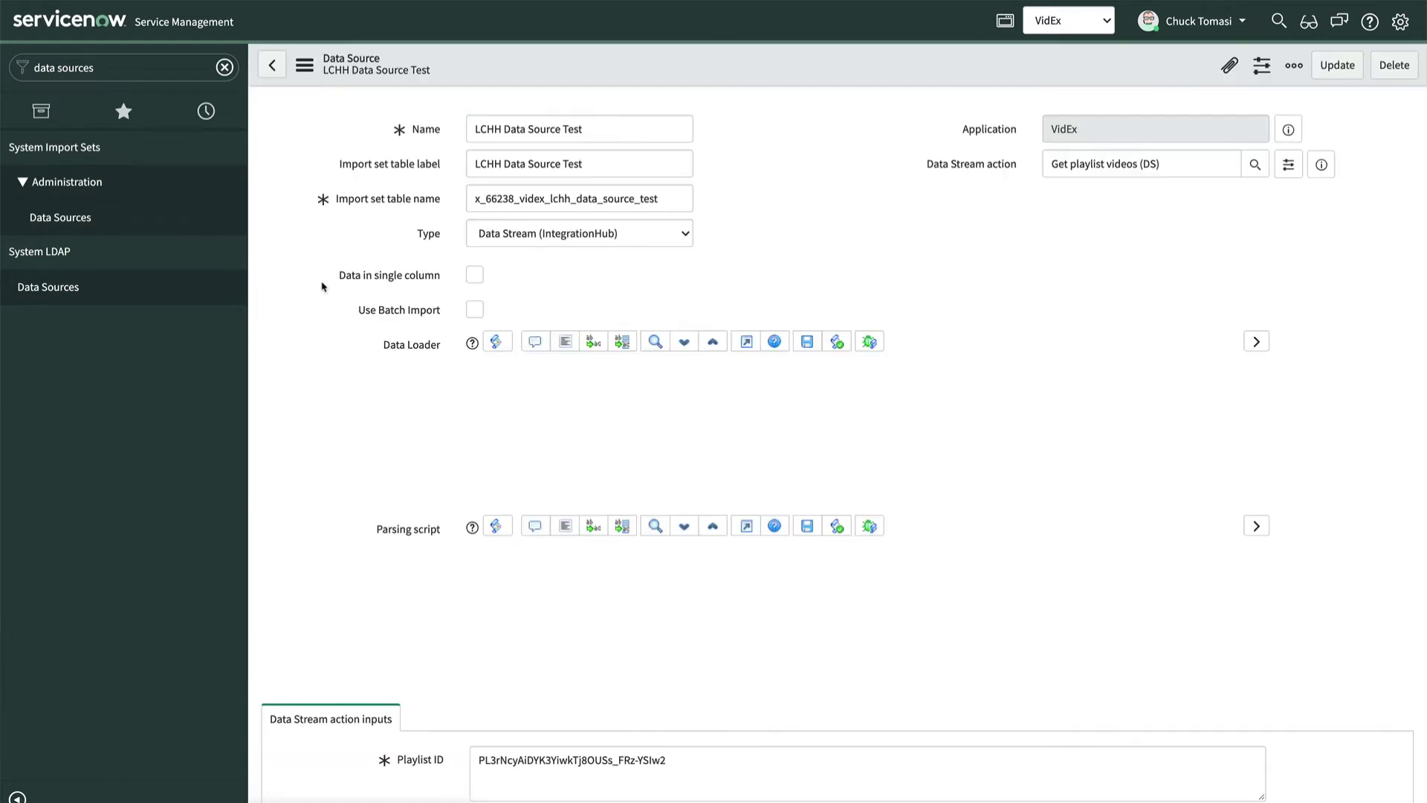
click(343, 526)
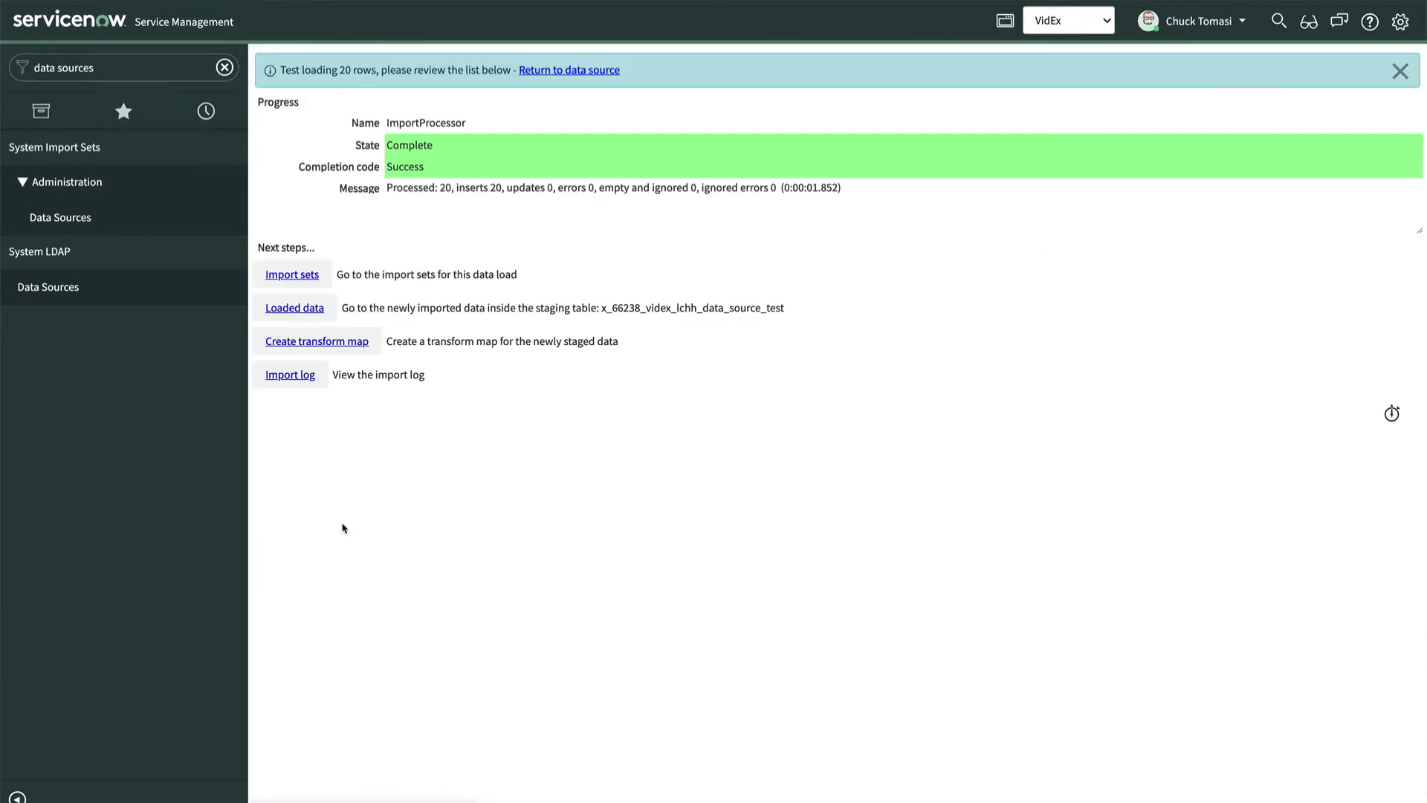
Step: From the LCHH Data Source Test record, start a new transform map named 'LCHH Transform'
click(206, 112)
click(104, 171)
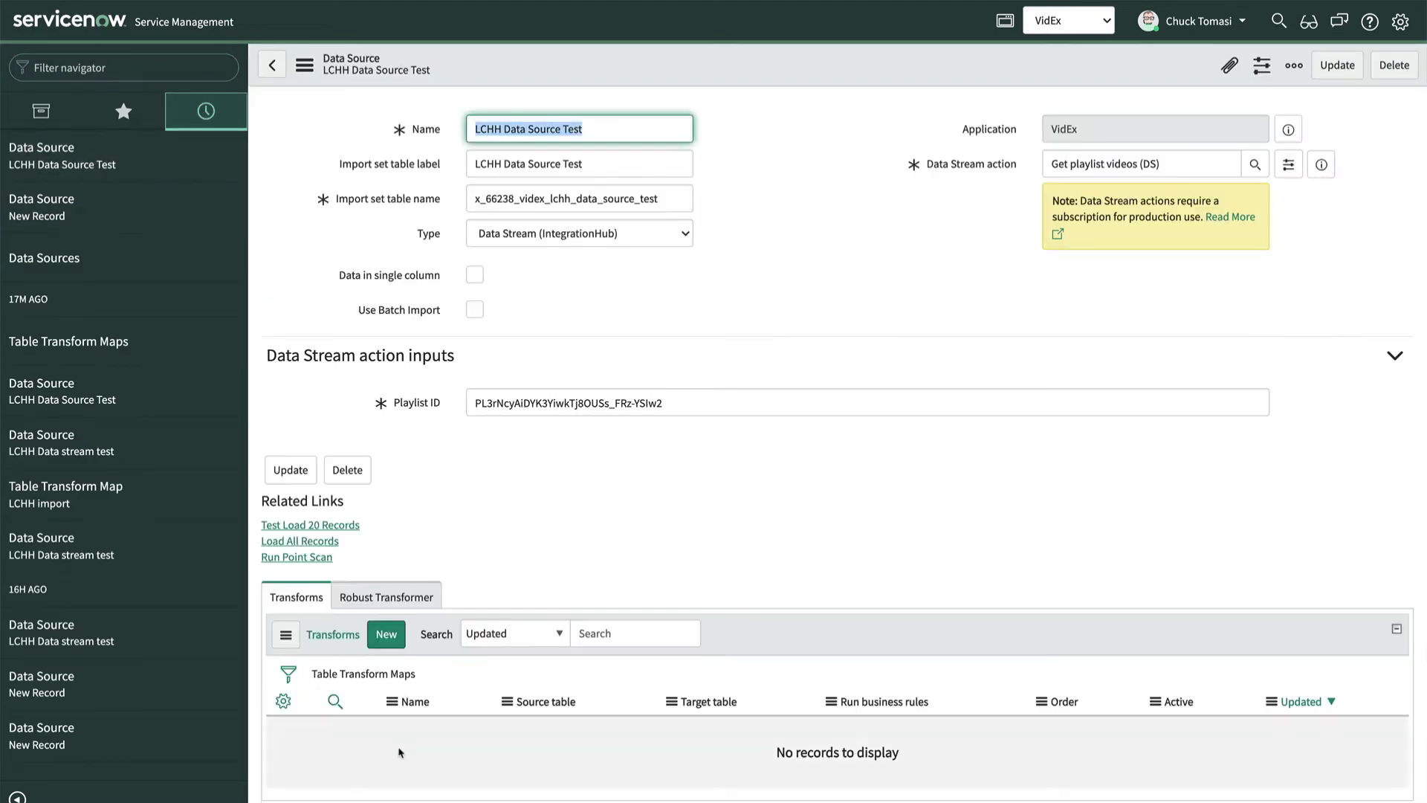
click(386, 634)
text(LCHH Transform)
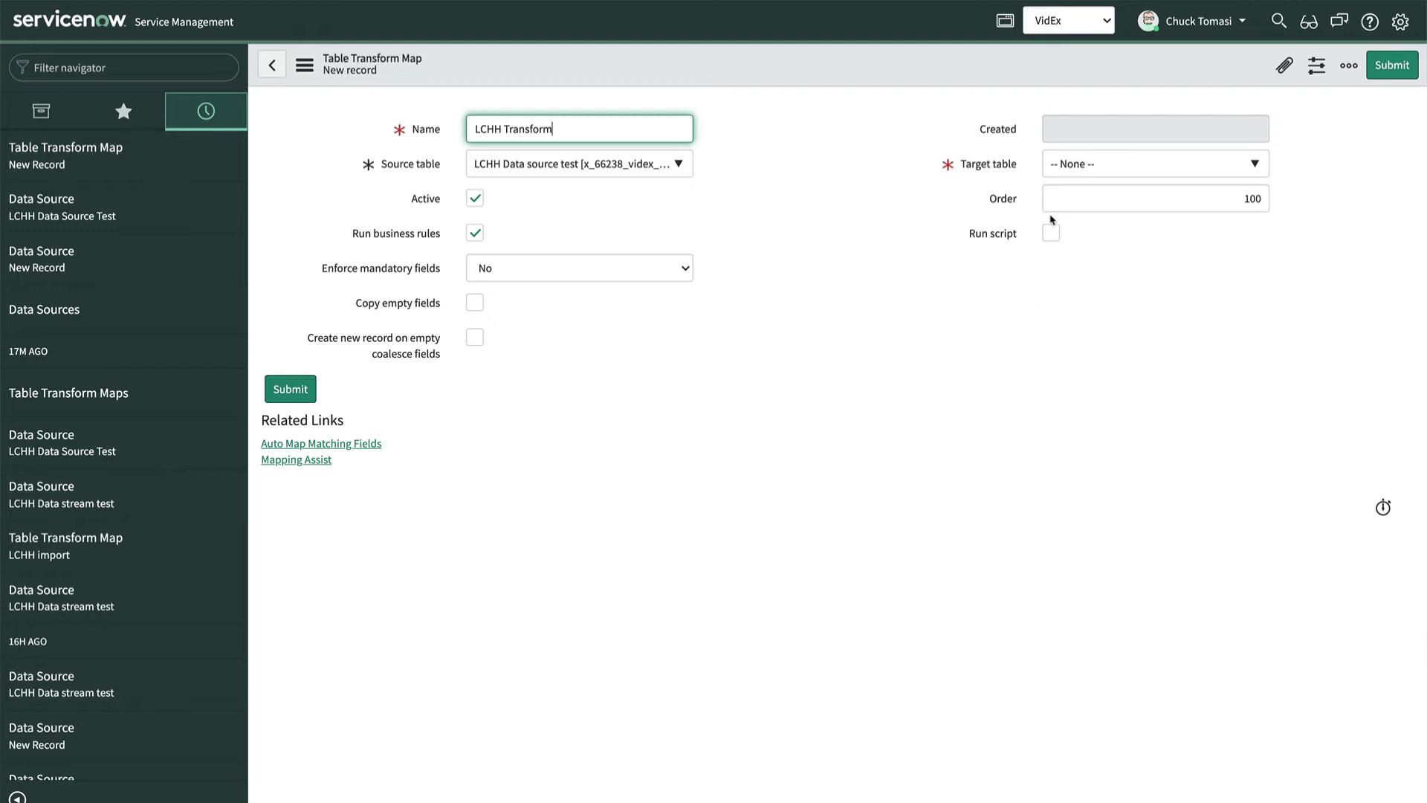
Step: Set the transform map's target table to CLS and save it
click(1089, 167)
text(cls)
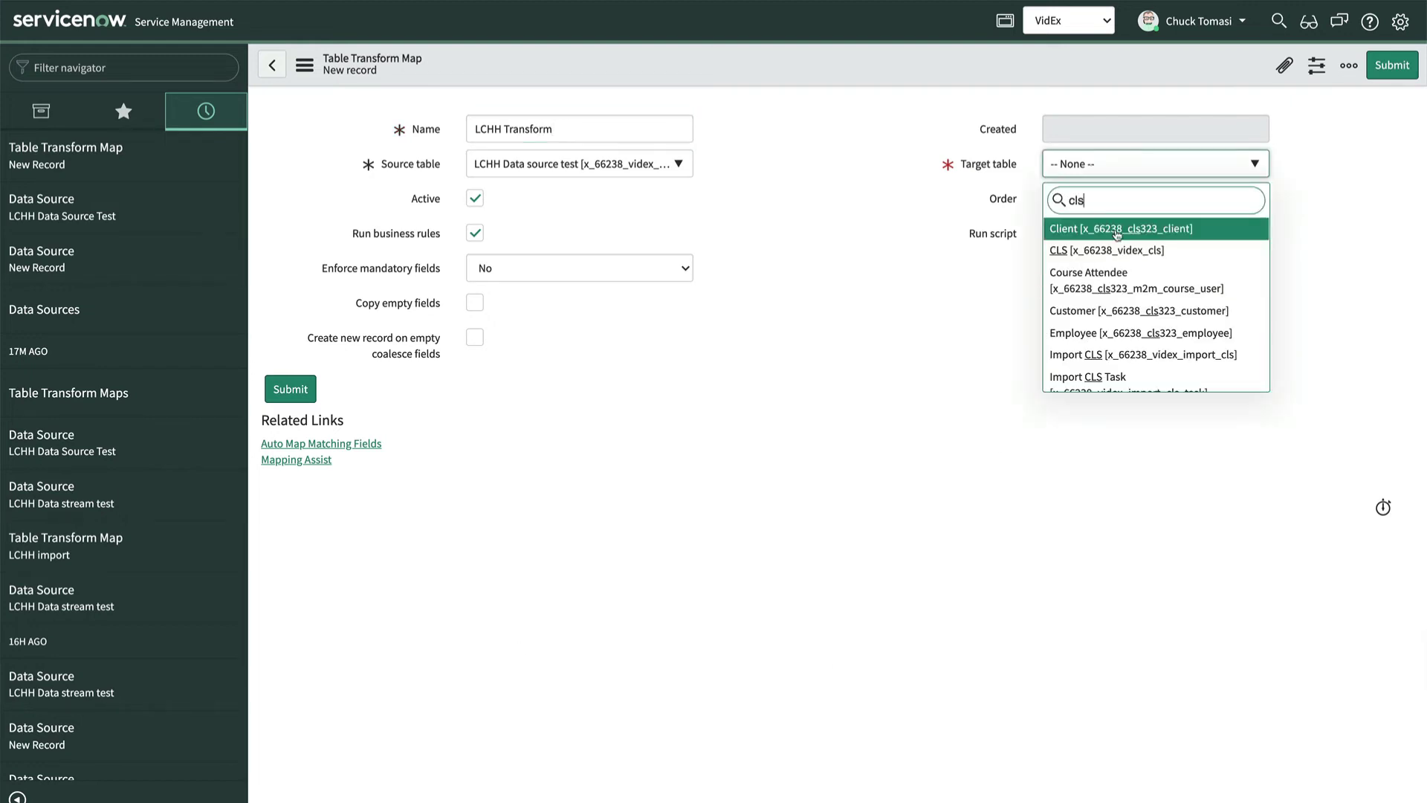
click(1126, 253)
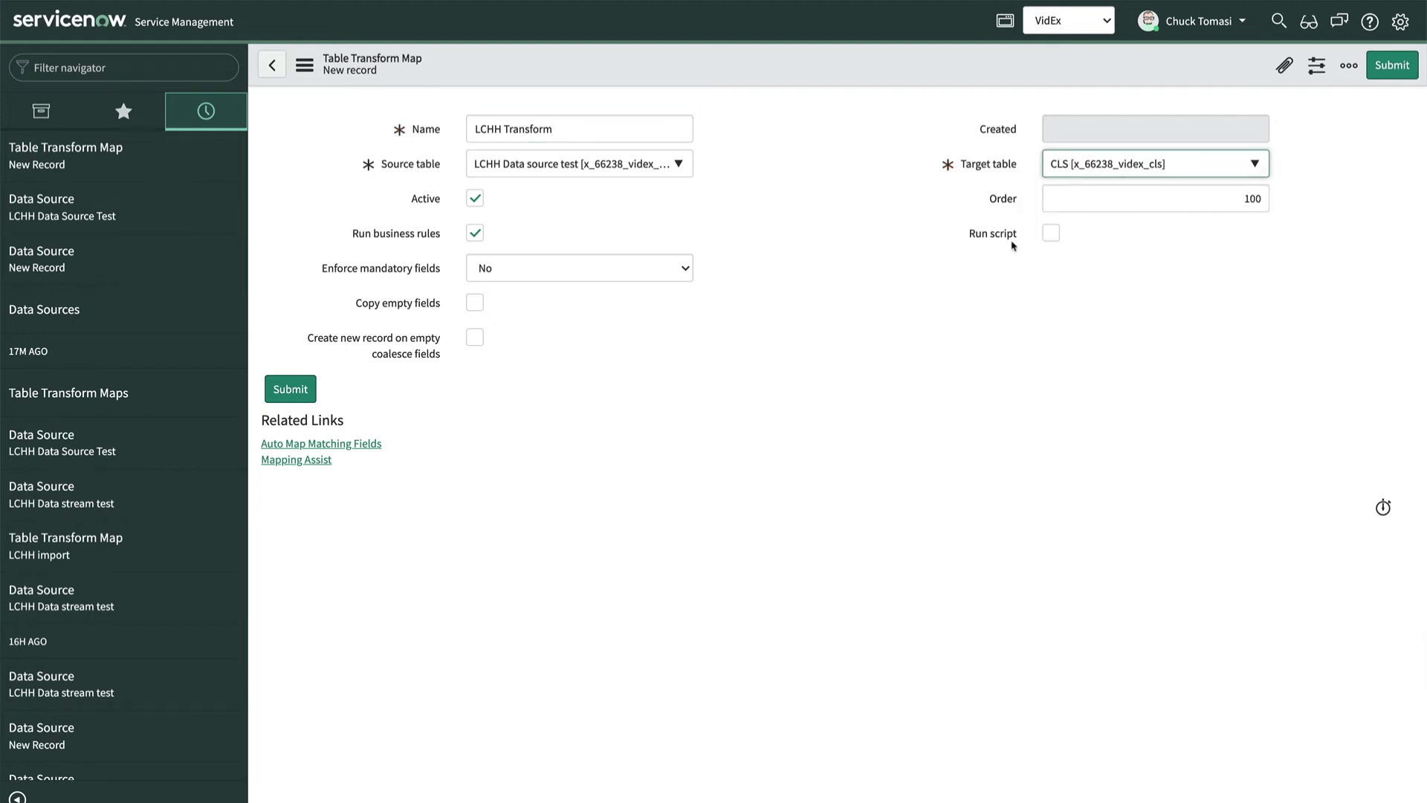
right_click(325, 72)
click(331, 82)
click(308, 462)
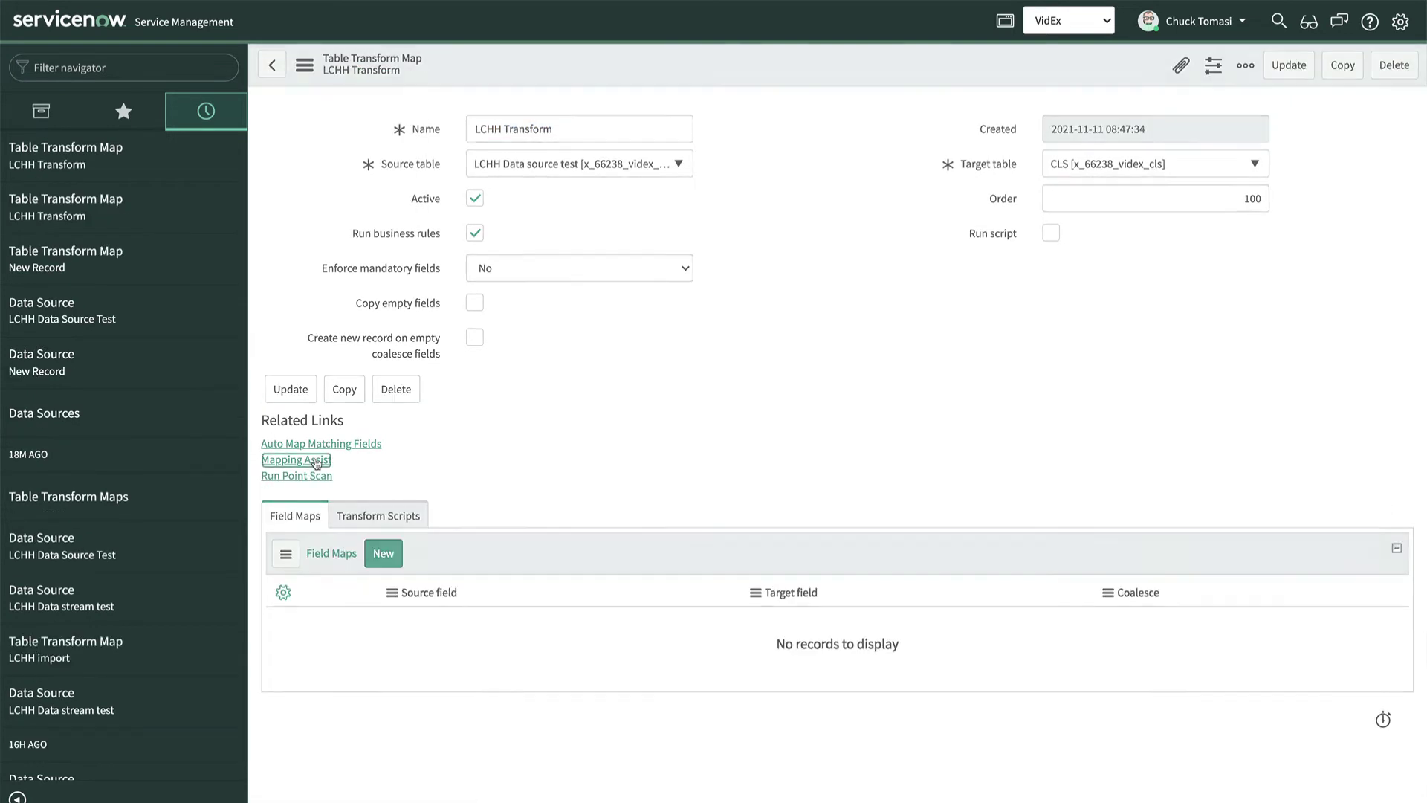
Step: Map channel_id, title and video_id to Channel ID, Title and Video Id, then save
scroll(353, 244, down, 5)
click(349, 246)
double_click(349, 246)
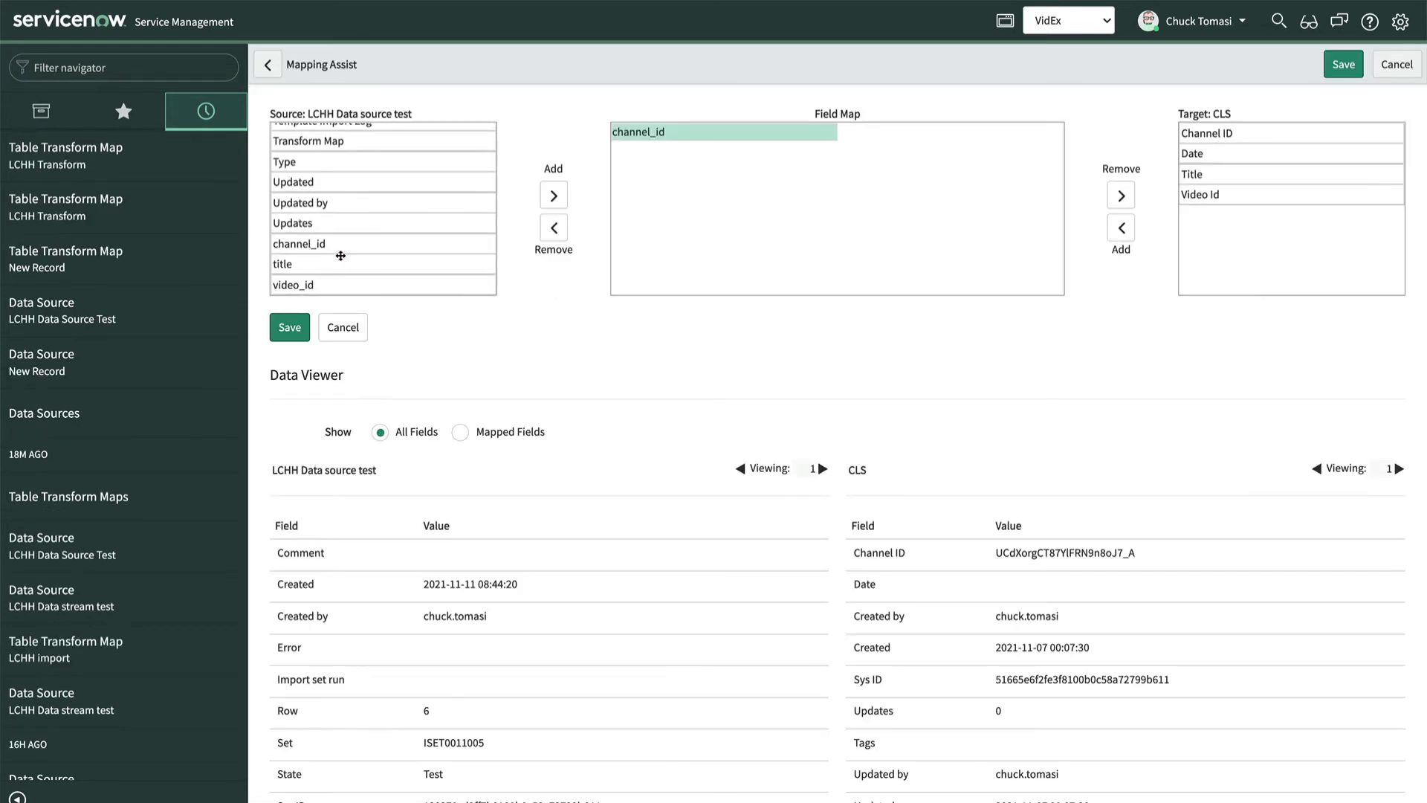
double_click(339, 263)
double_click(335, 283)
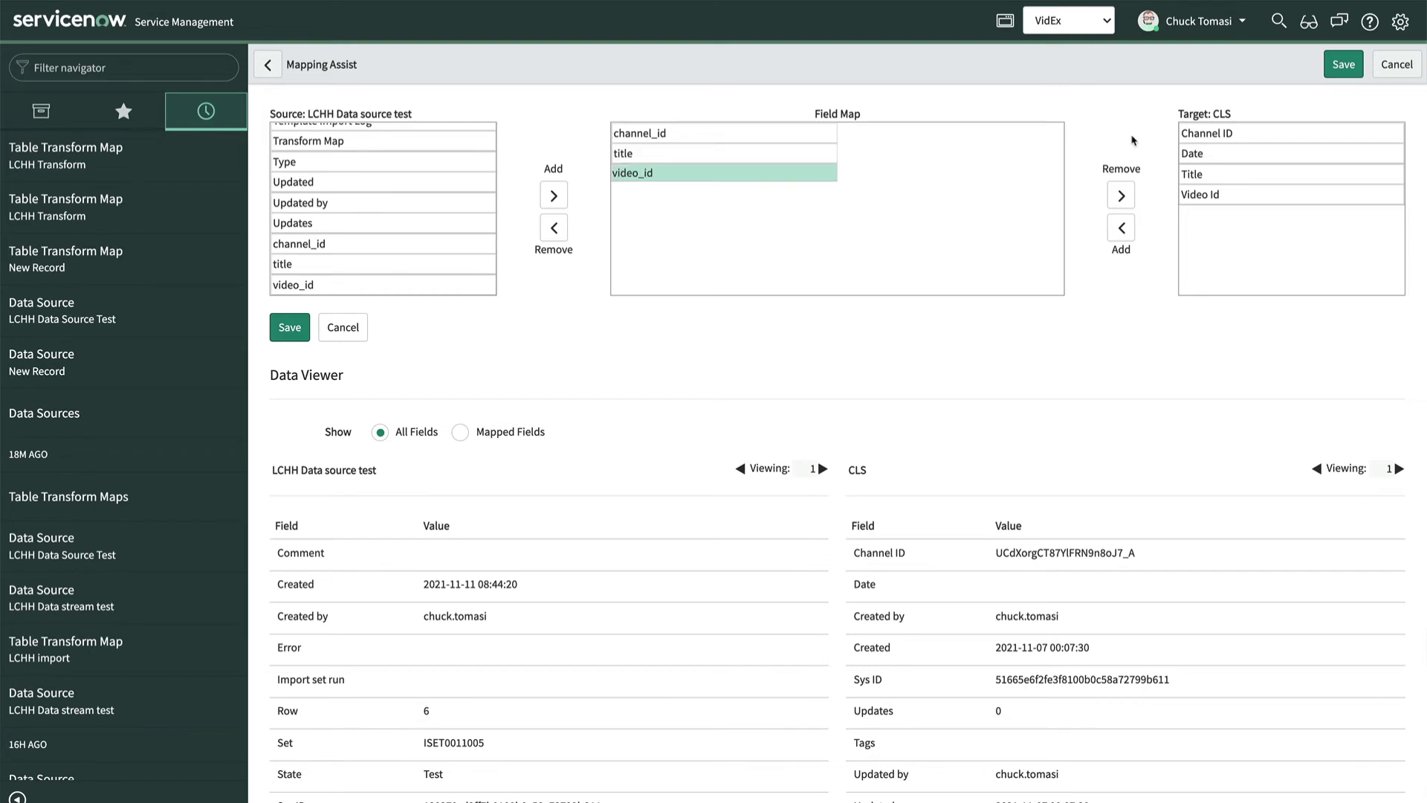
double_click(1192, 131)
double_click(1194, 155)
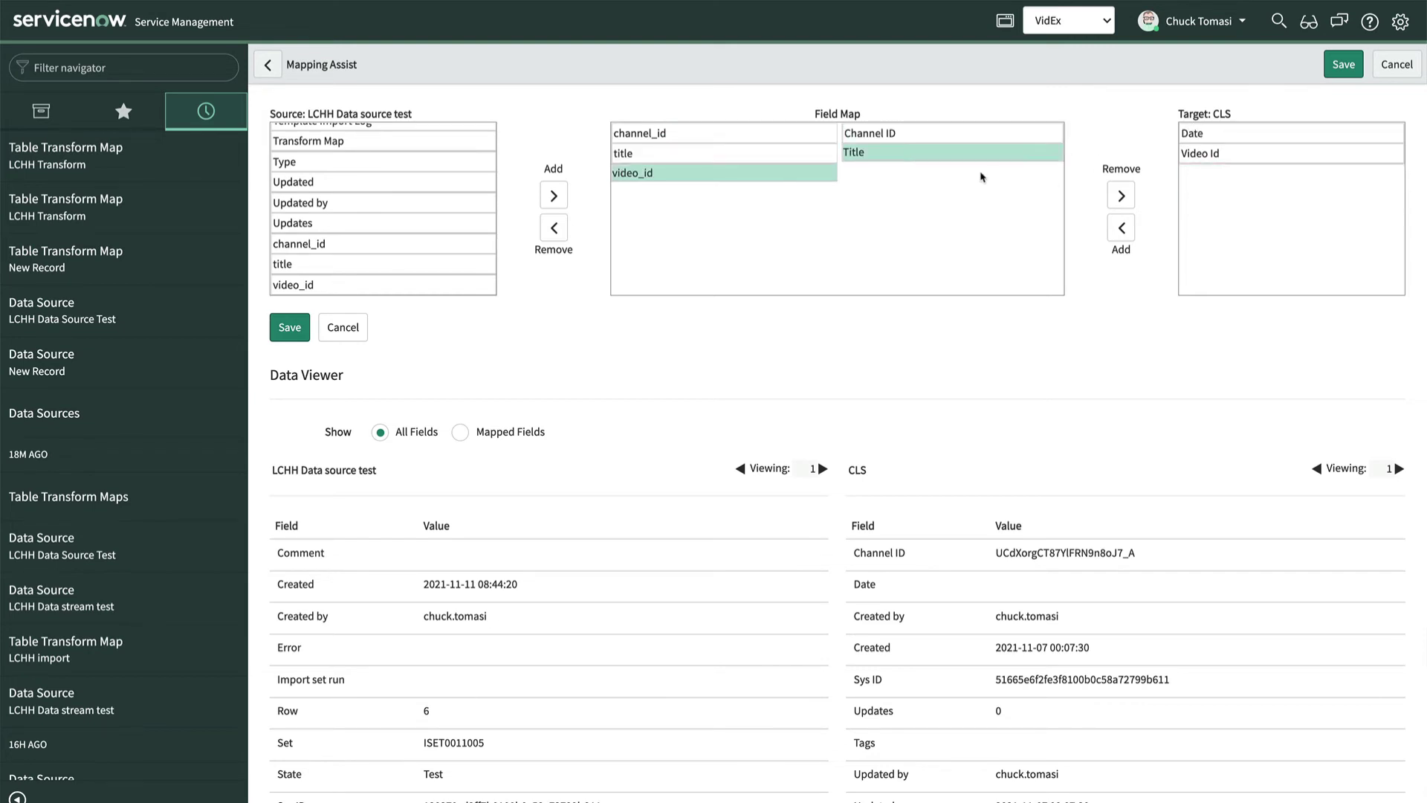
click(1189, 154)
double_click(1190, 153)
click(290, 328)
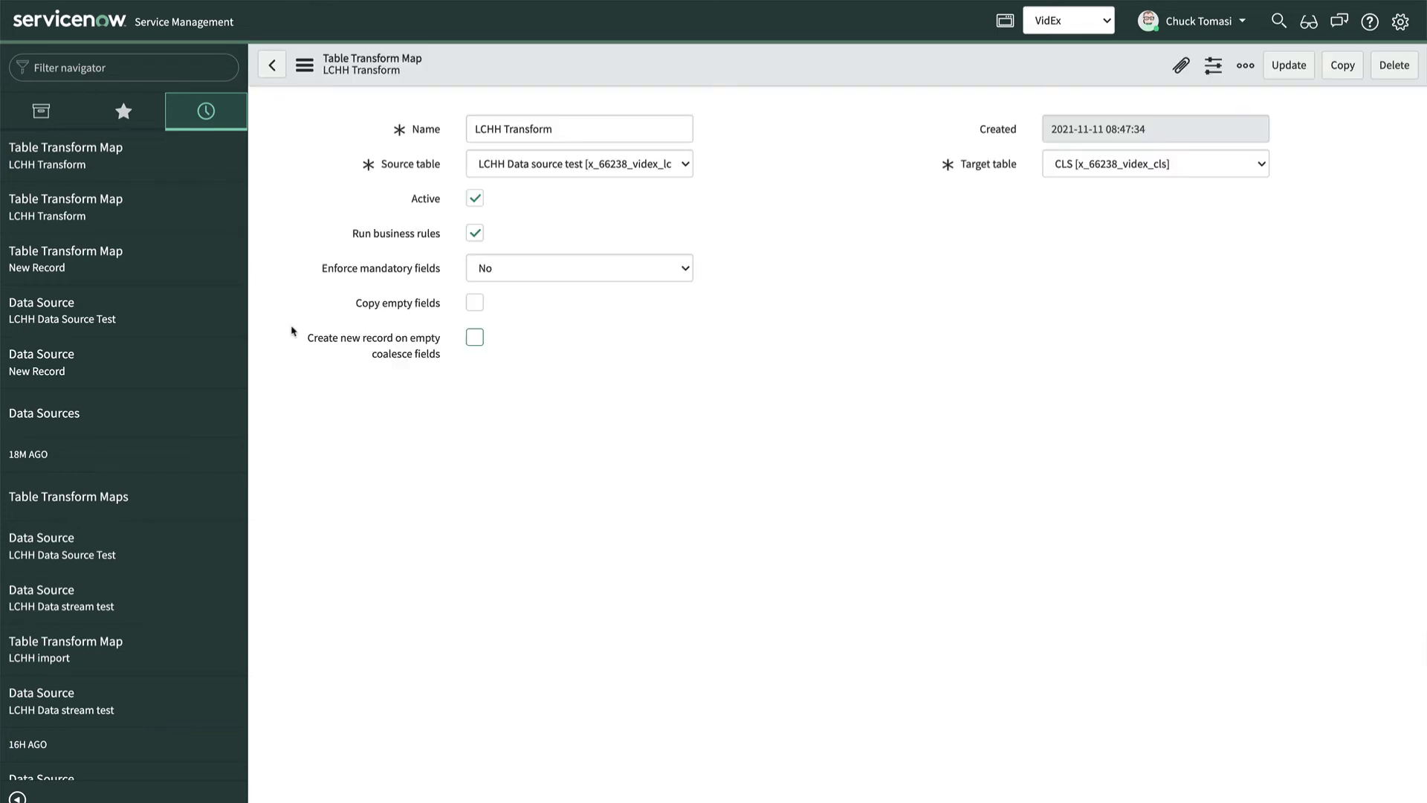
Step: Set video_id's coalesce to true and return to the LCHH Data Source Test record
click(1129, 732)
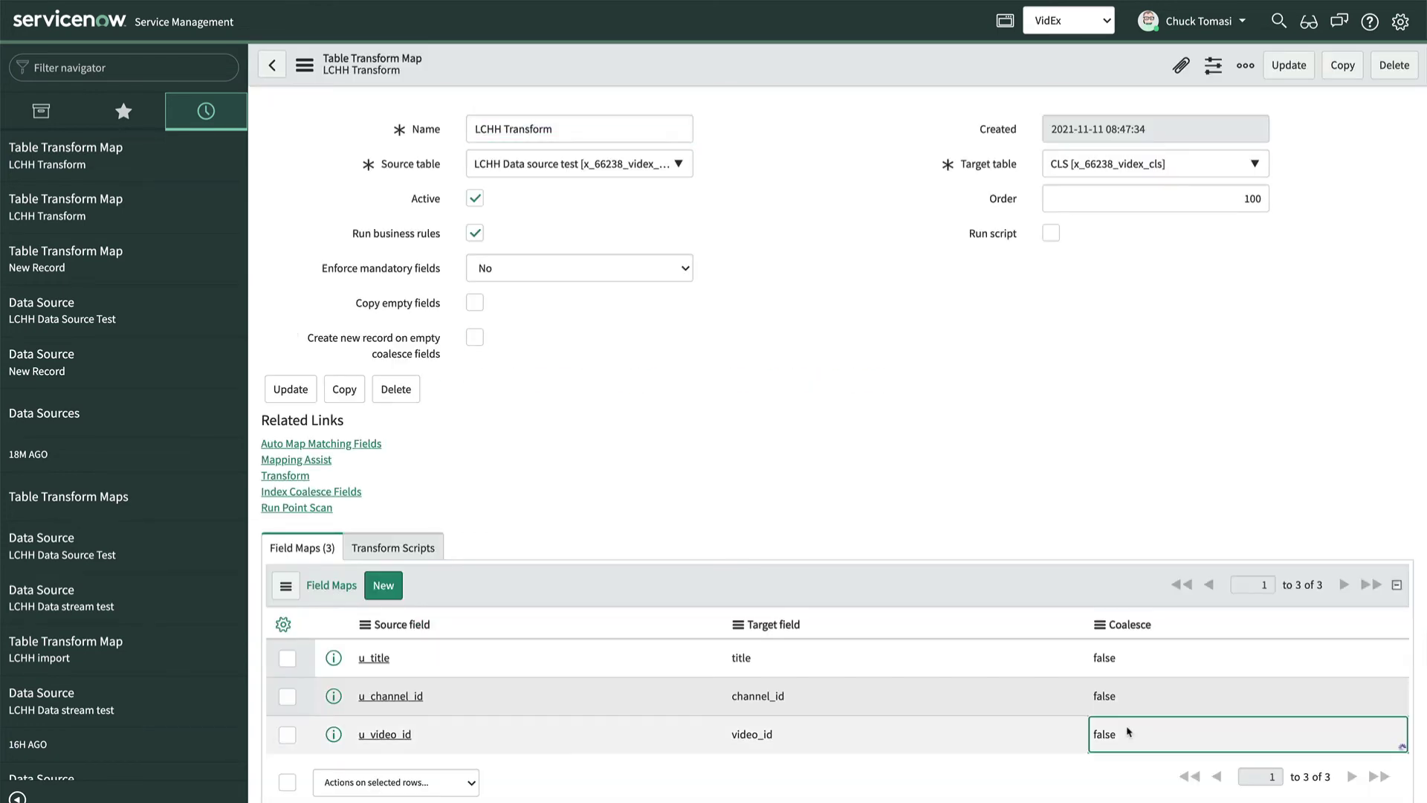
double_click(1128, 732)
key(Down)
key(Return)
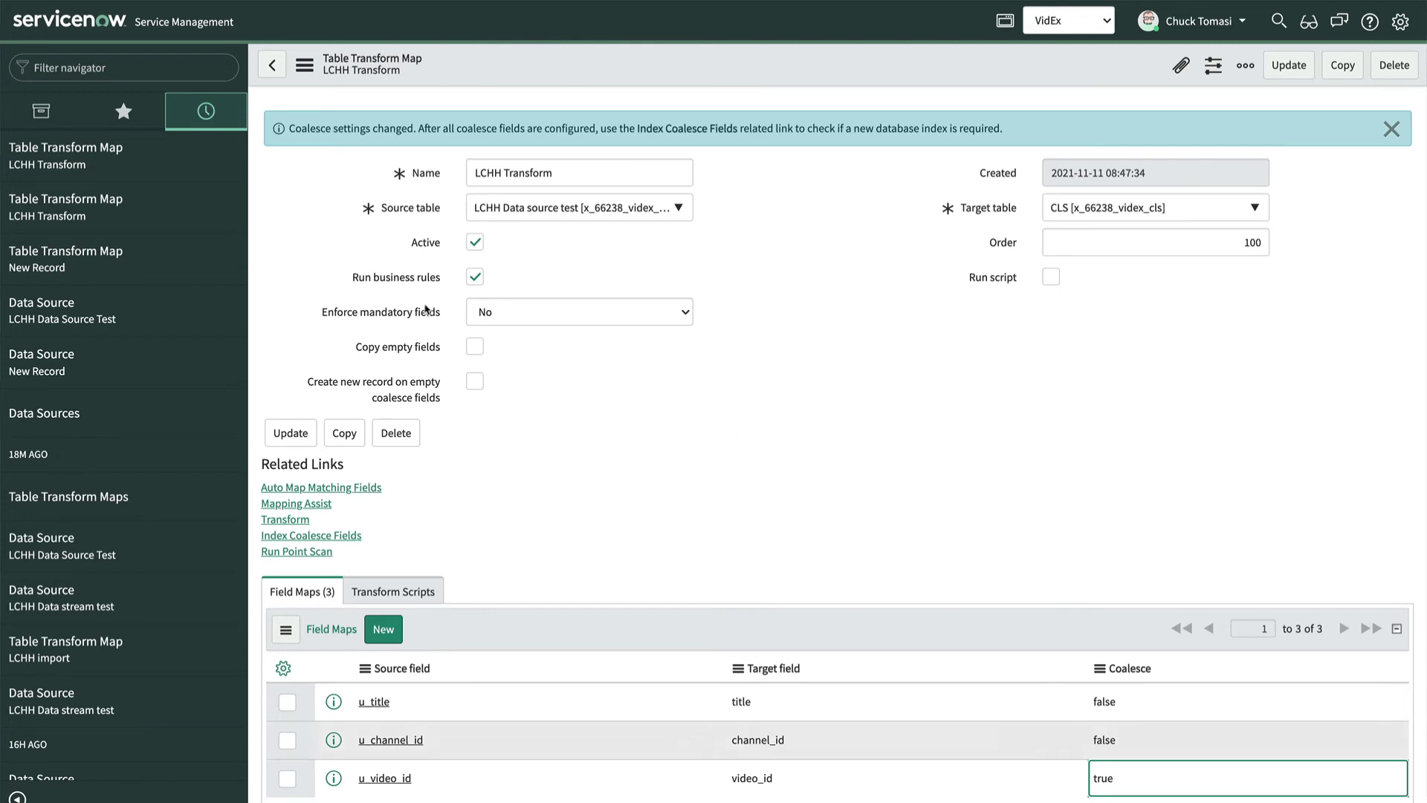
click(102, 319)
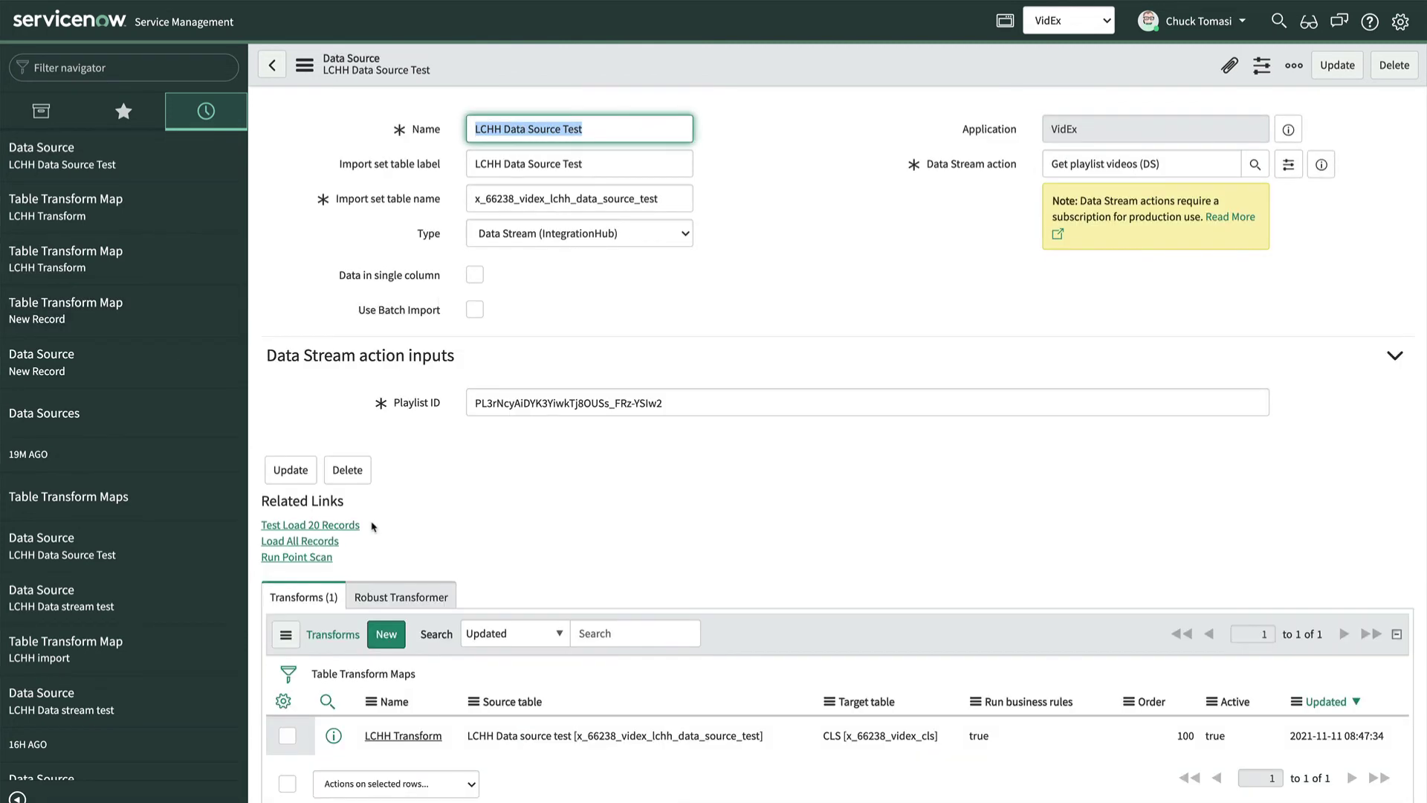
Step: Load all 205 records, transform them with LCHH Transform, and list all CLS video records
click(330, 543)
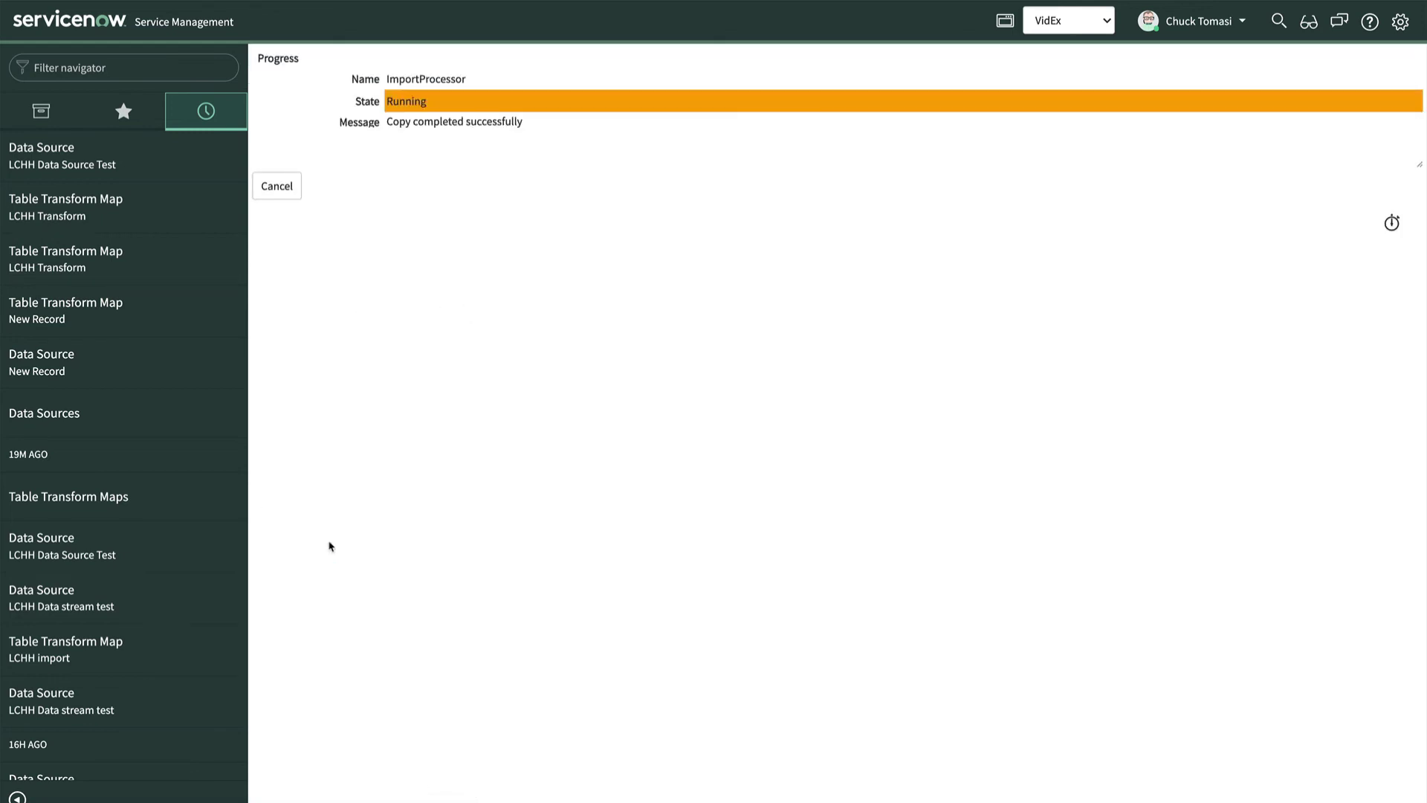
click(313, 331)
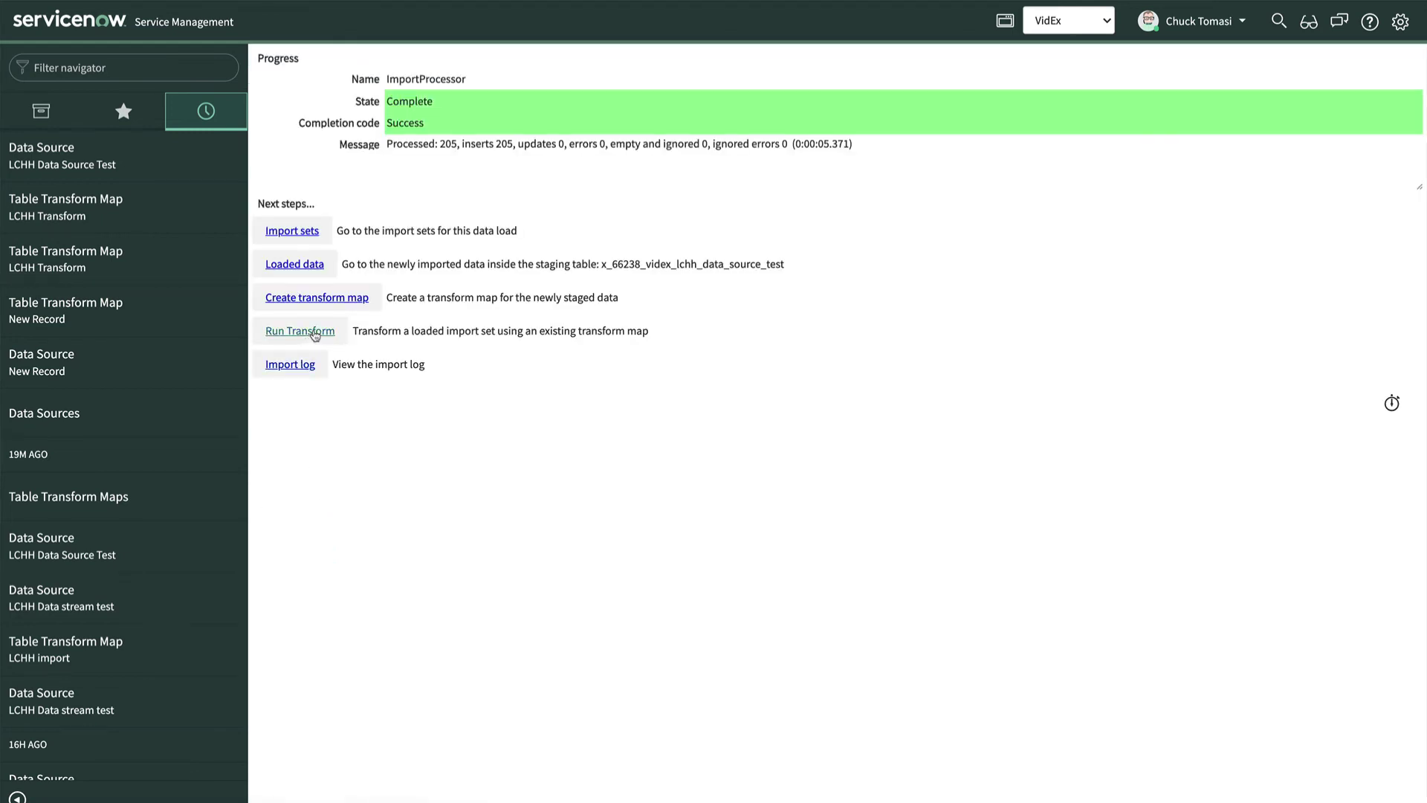
click(312, 388)
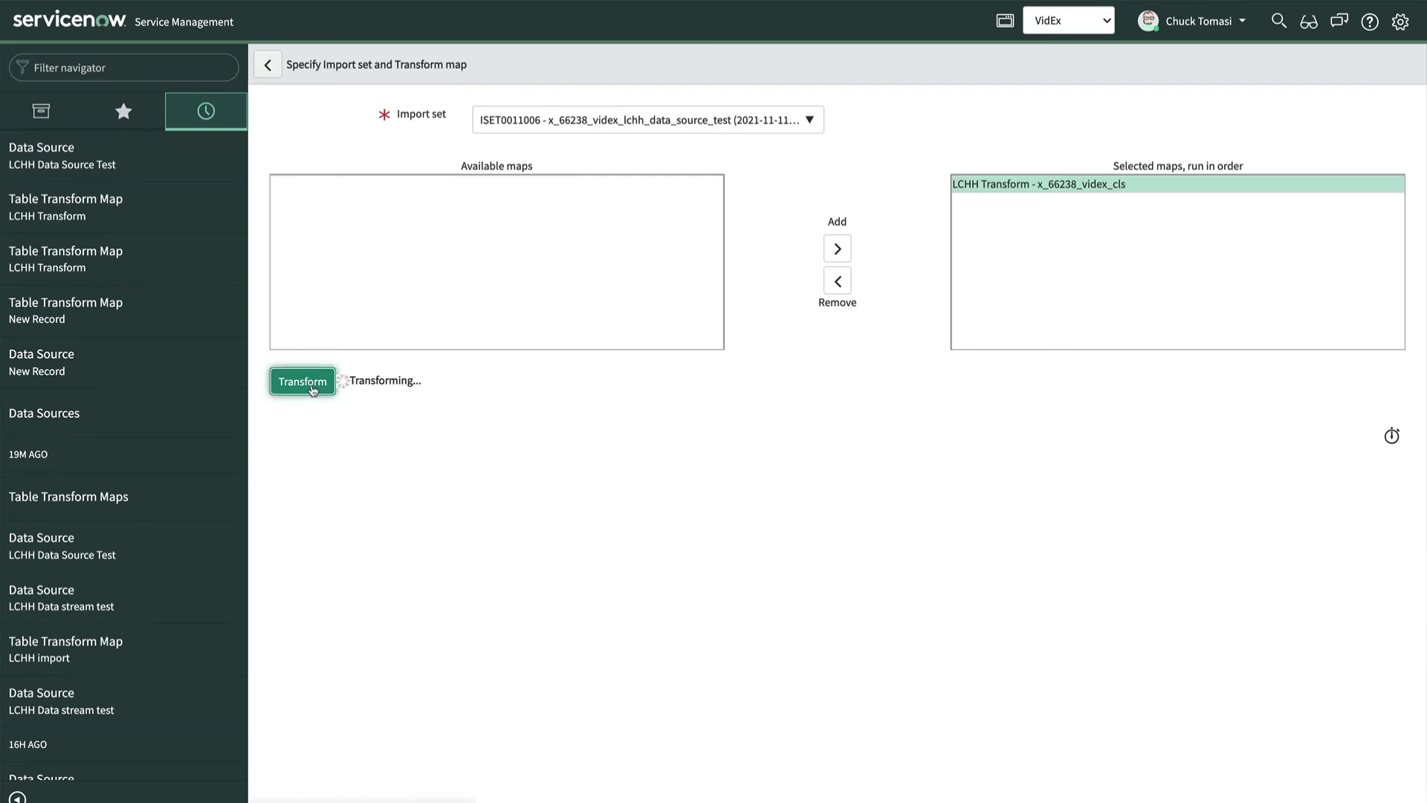
text(videx)
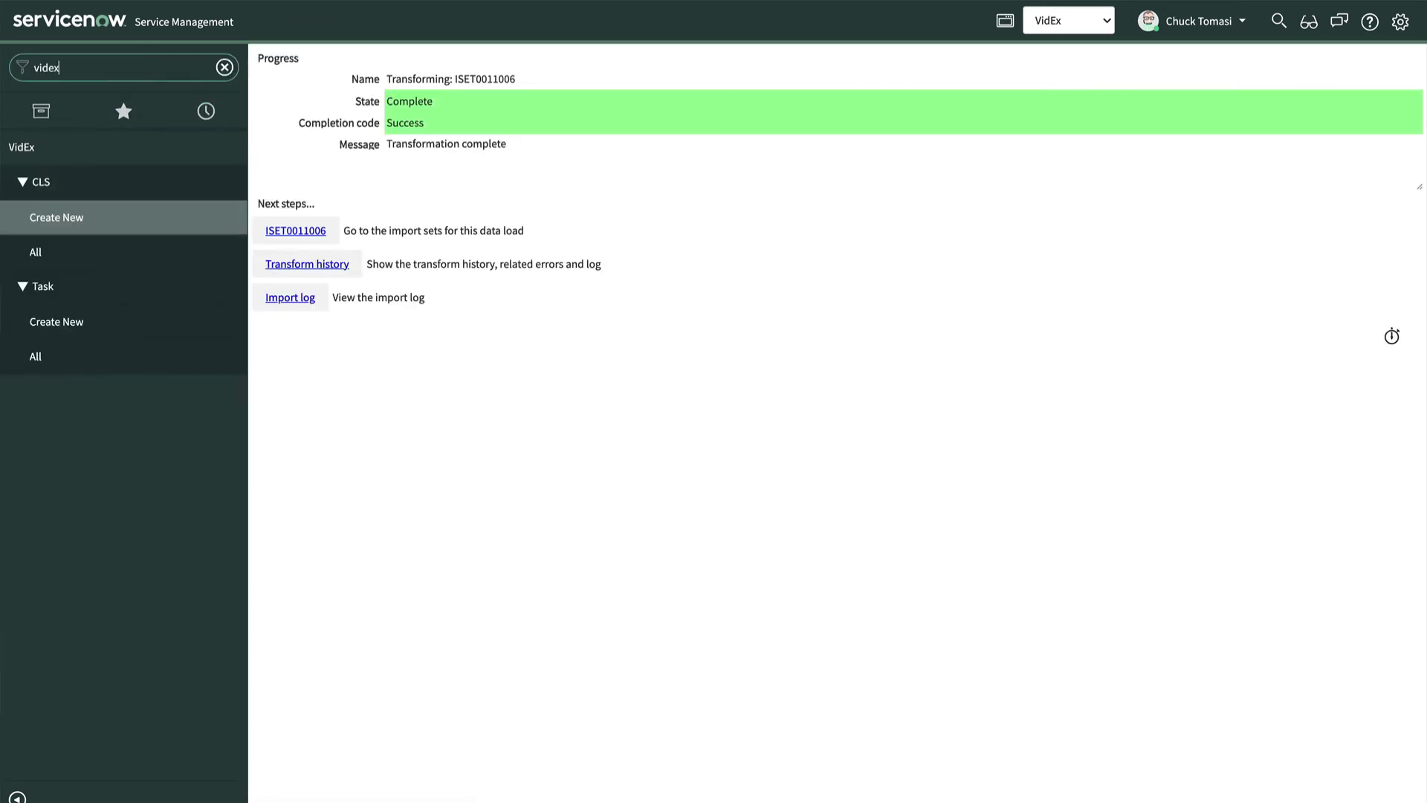
click(59, 256)
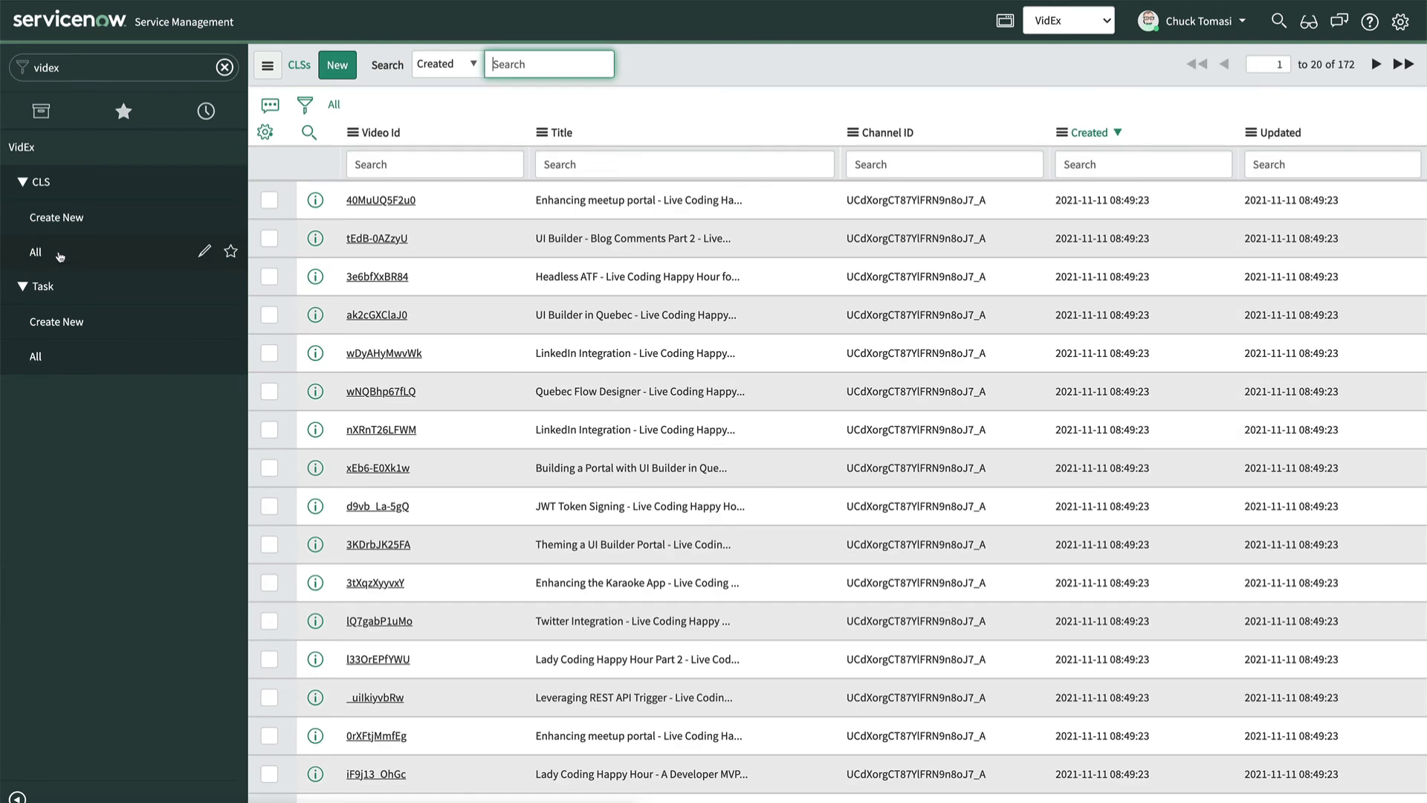